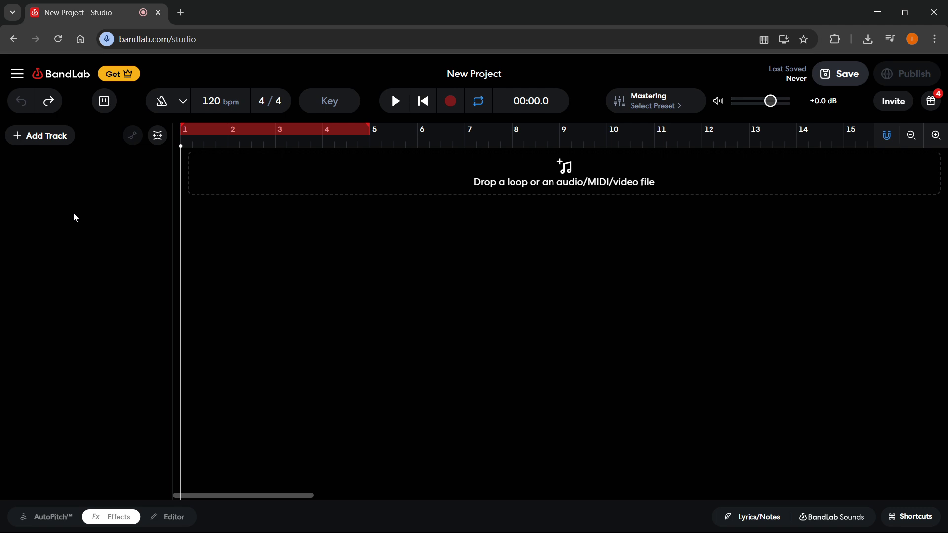
Step: Add a virtual-instrument track and record a short rising run of piano notes on it
click(41, 138)
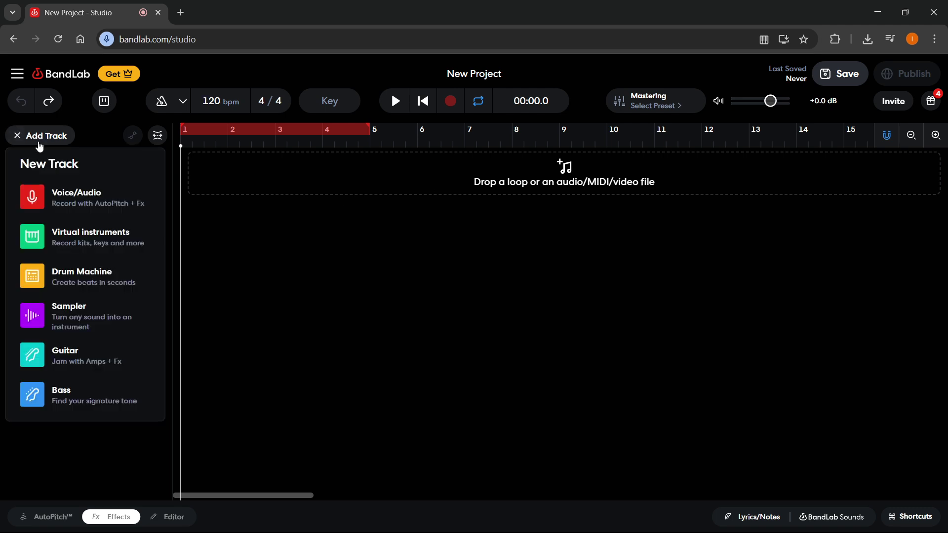
click(88, 245)
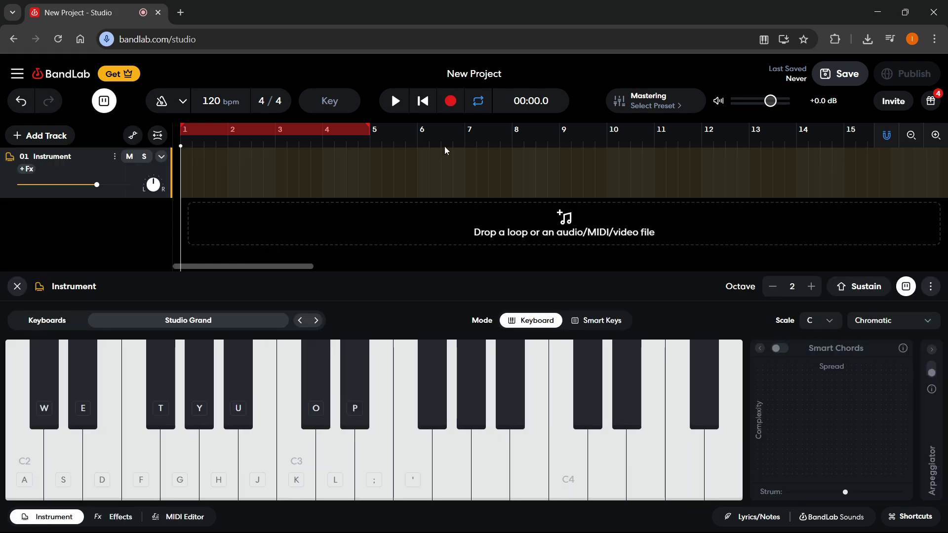
click(455, 100)
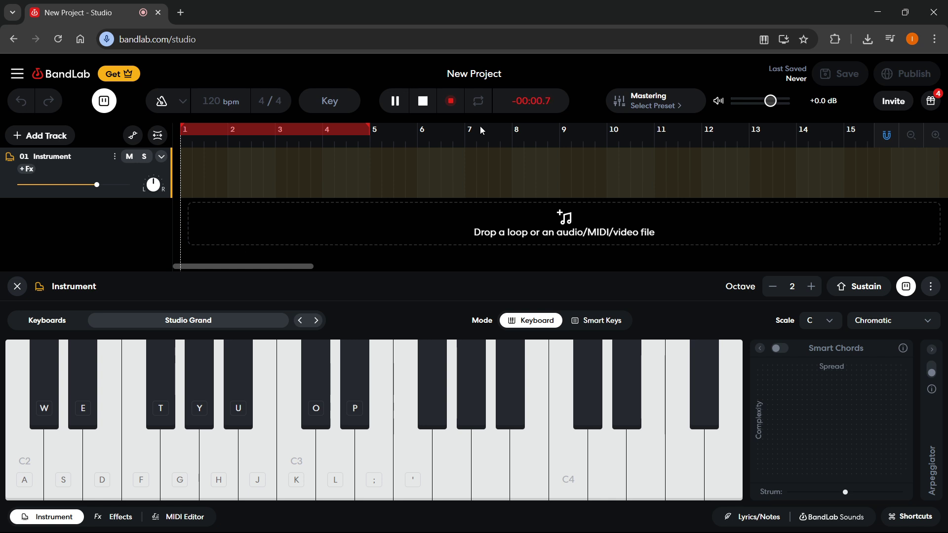
drag(22, 470, 141, 456)
click(455, 102)
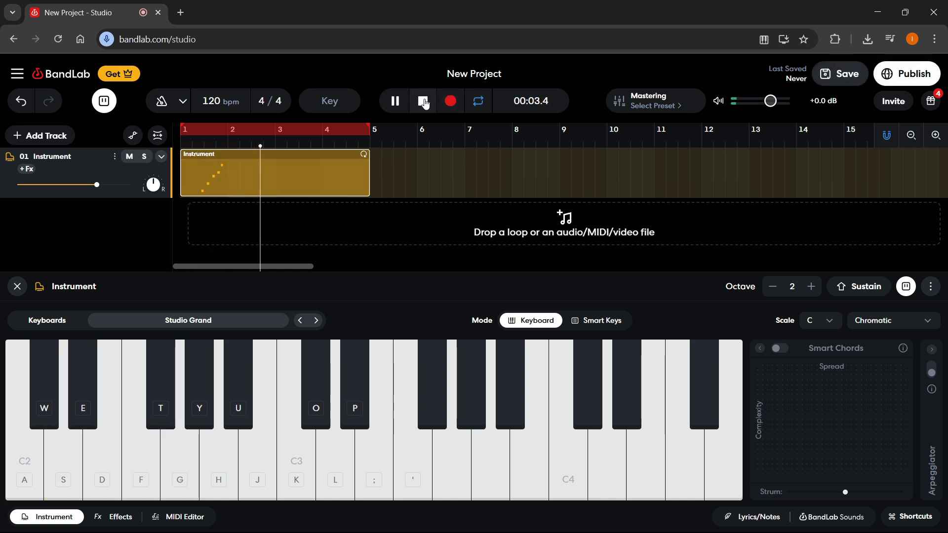
click(426, 102)
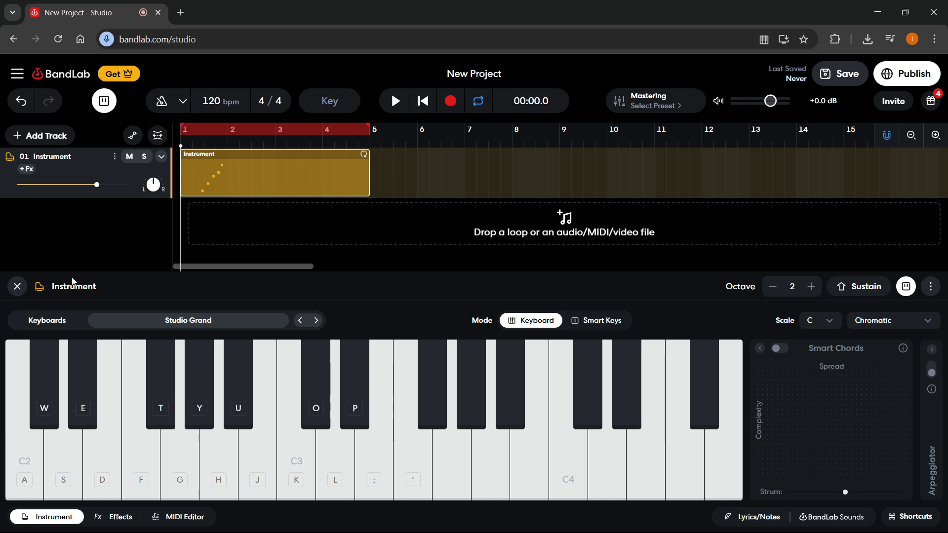
Step: Close the on-screen keyboard and show the Instrument track's Effects panel
click(17, 287)
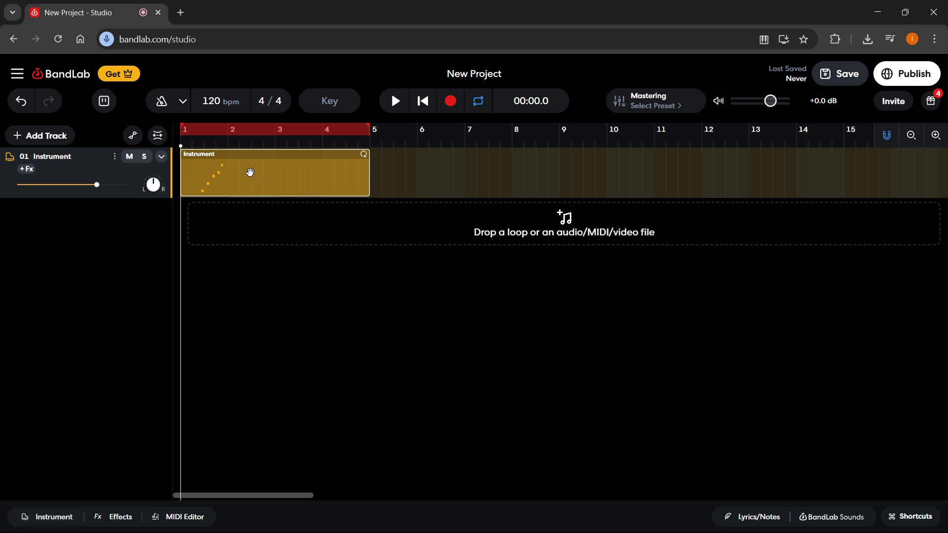
click(115, 517)
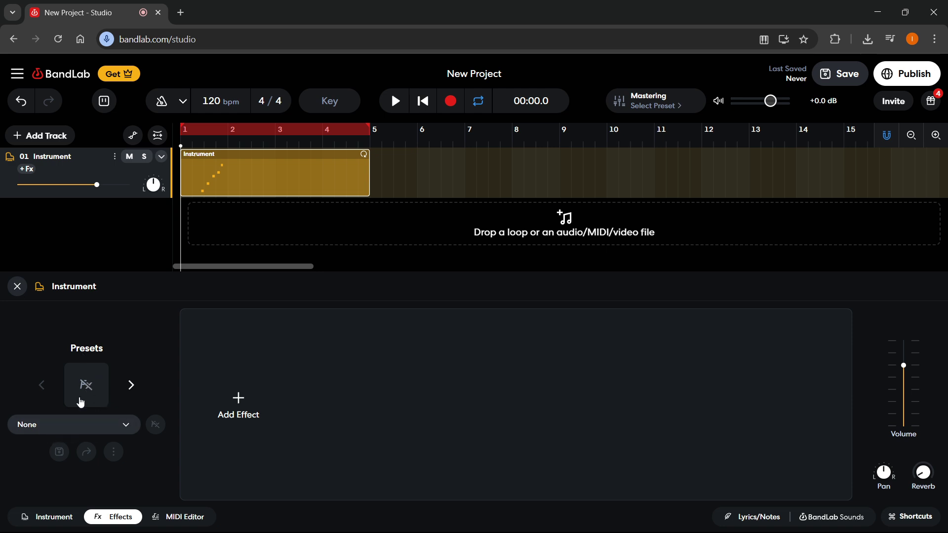
Step: Open the effects preset library and go to the Recommended category
click(86, 386)
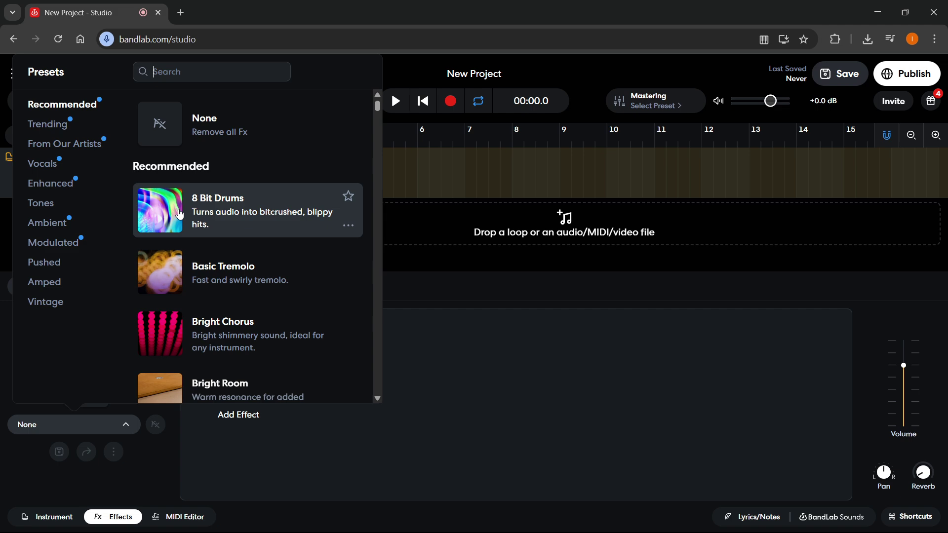
scroll(195, 229, down, 5)
scroll(194, 229, down, 5)
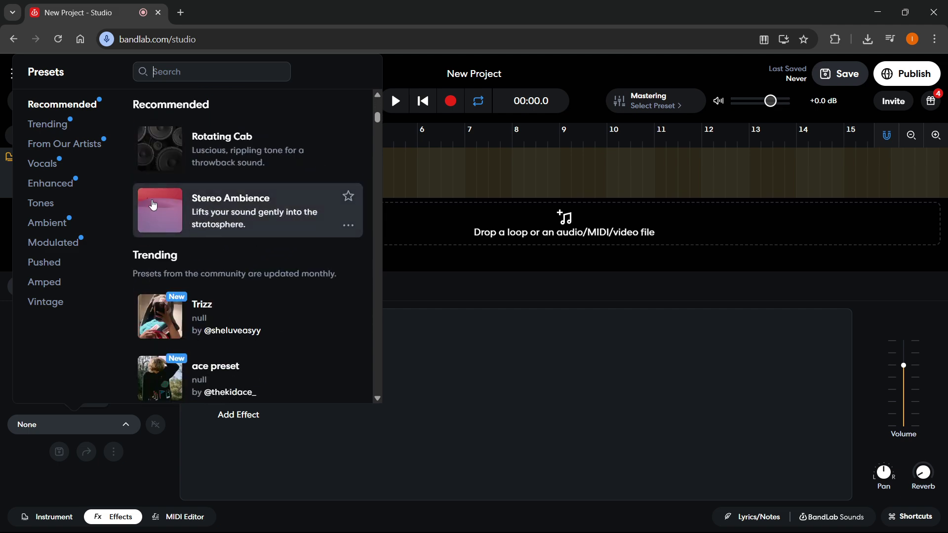
scroll(238, 186, down, 3)
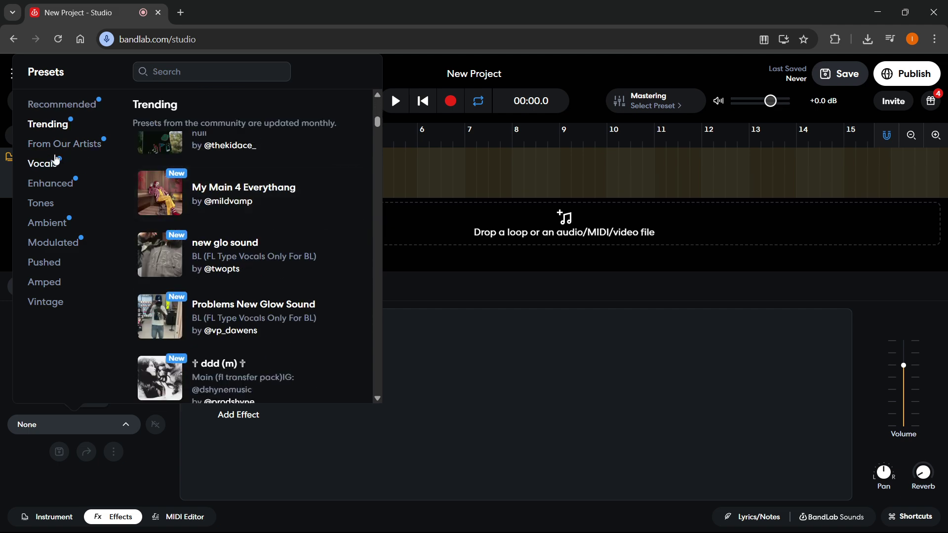
scroll(48, 181, down, 3)
scroll(46, 193, down, 5)
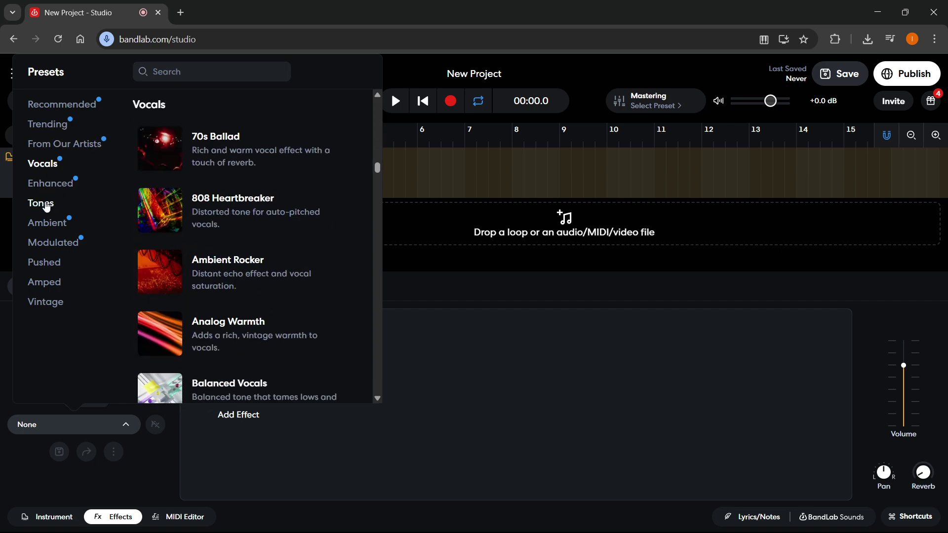
scroll(47, 243, down, 4)
scroll(54, 186, down, 10)
click(61, 104)
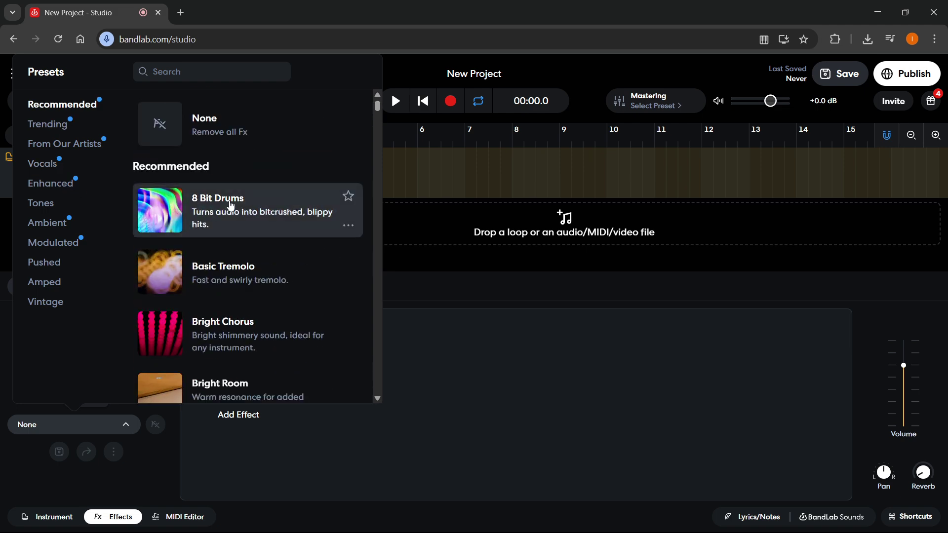
Step: Apply the Basic Tremolo preset, adding tremolo and gain effects to the Instrument track
click(233, 277)
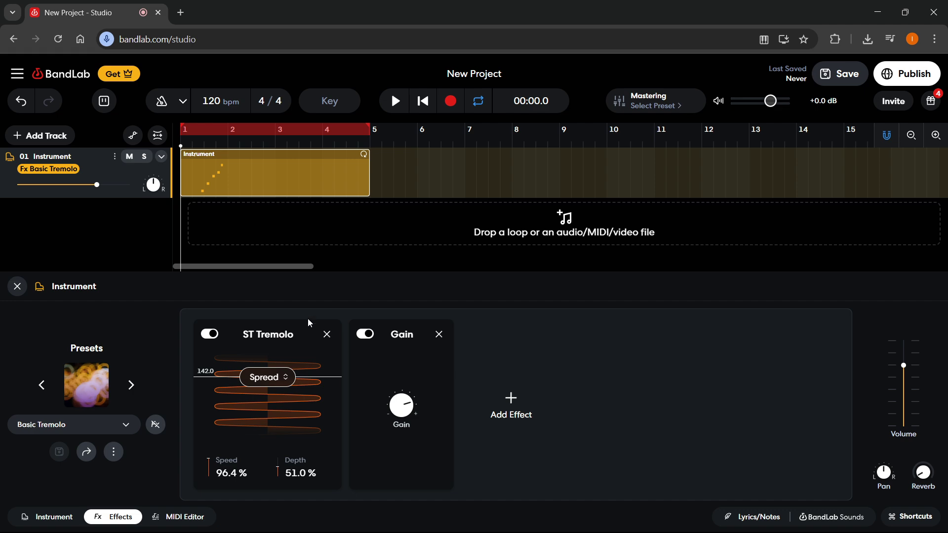